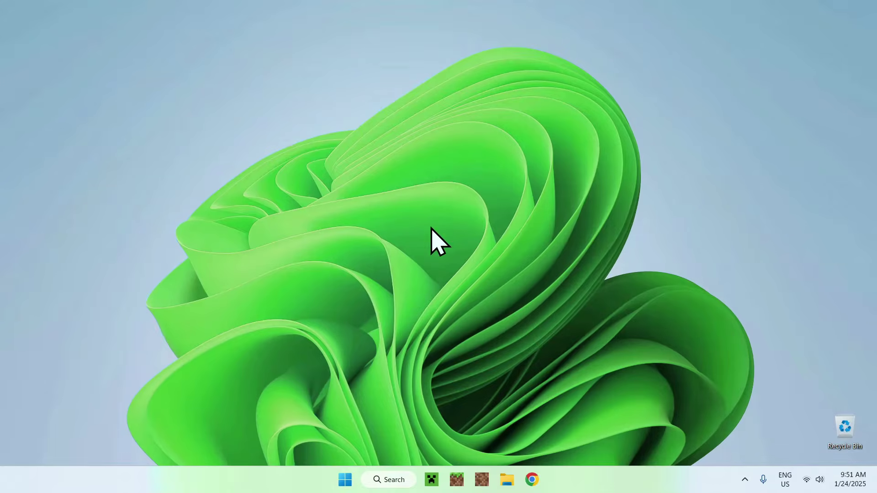
Open Google Chrome, search Google for Modrinth and open the official Modrinth website.
{"action": "left_click", "coordinate": [532, 479]}
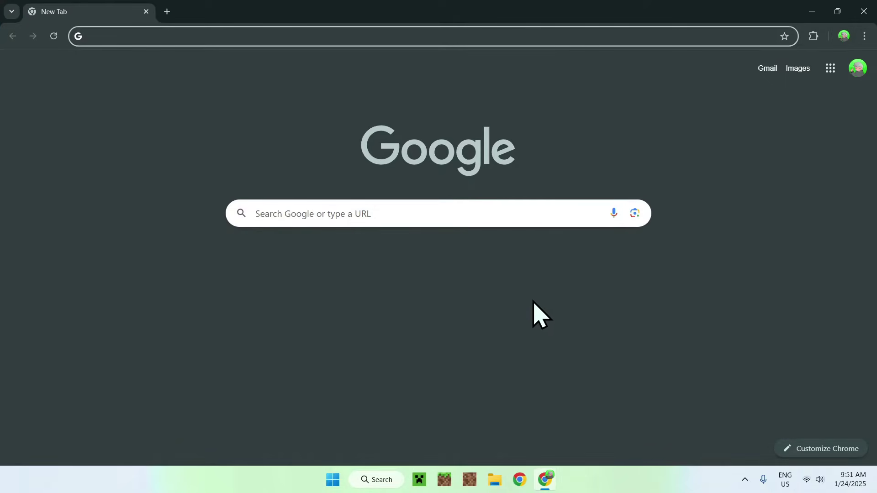
{"action": "left_click", "coordinate": [526, 213]}
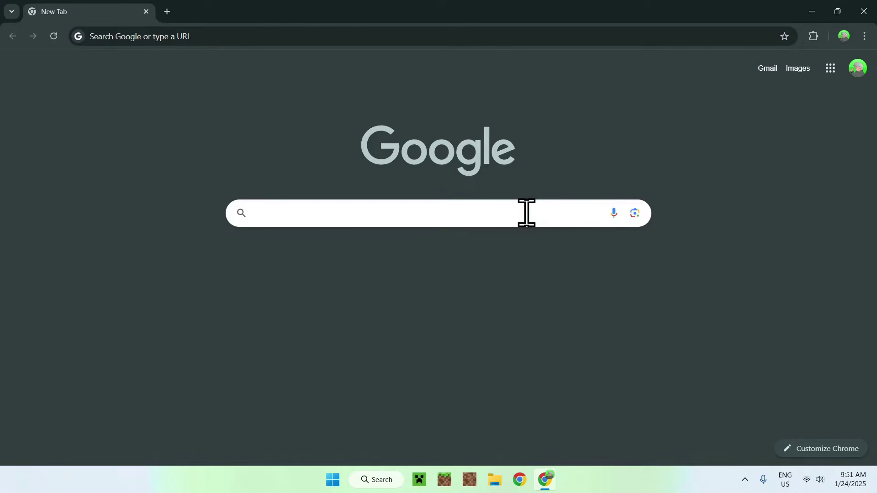
{"action": "type", "text": "Modrinth"}
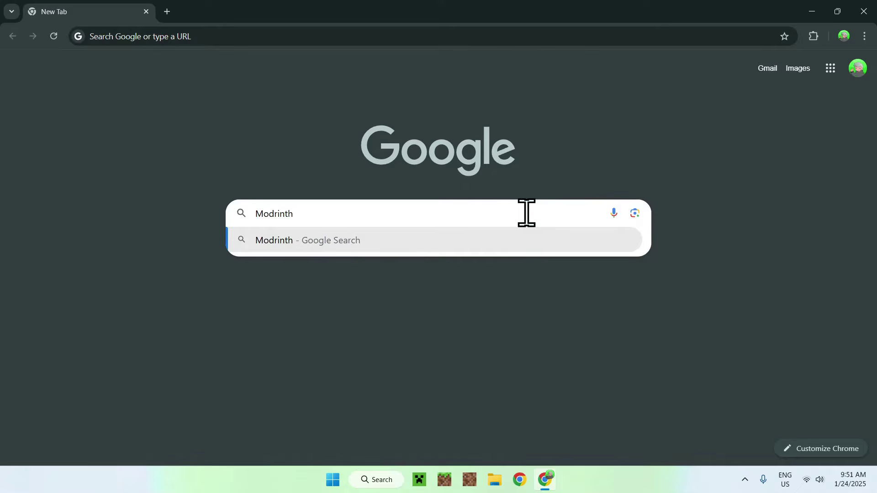
{"action": "key", "text": "Return"}
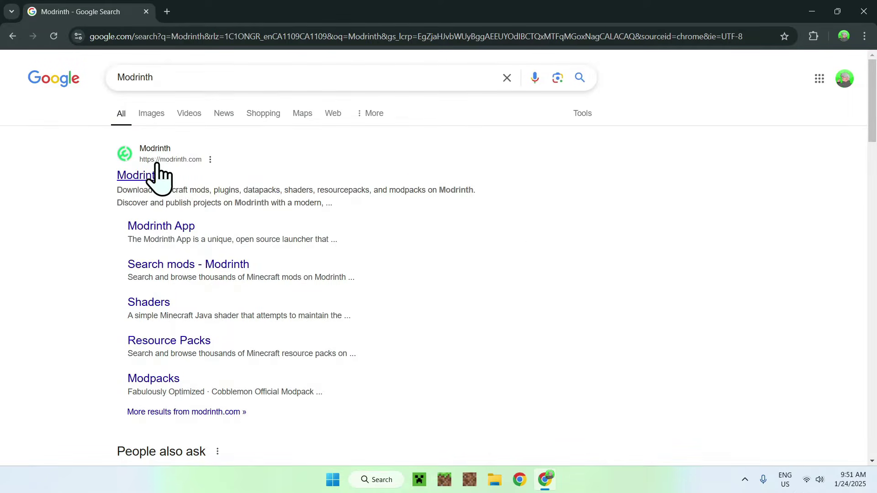
{"action": "left_click", "coordinate": [137, 178]}
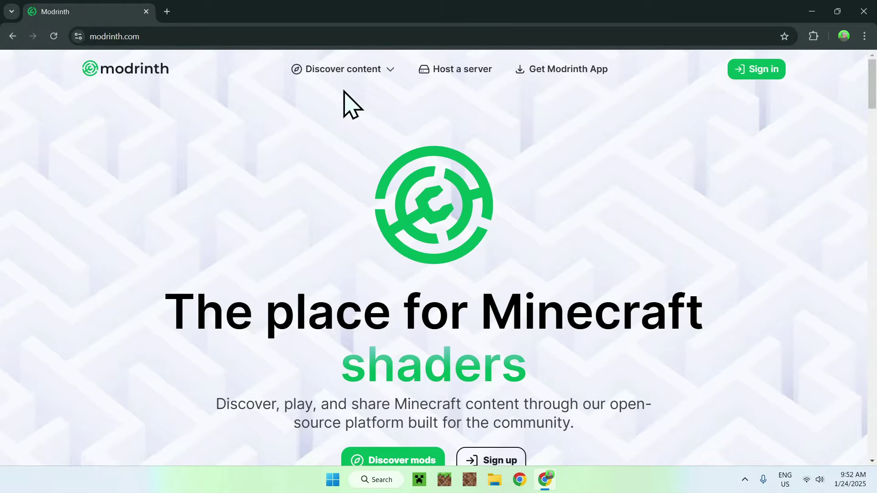
Search Modrinth's mods for "Create" and open the Create Fabric mod page.
{"action": "left_click", "coordinate": [339, 72]}
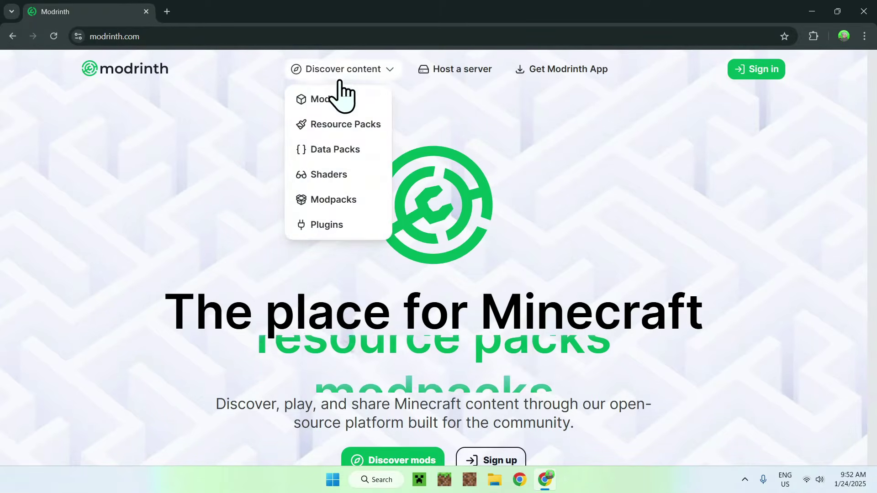
{"action": "left_click", "coordinate": [336, 100]}
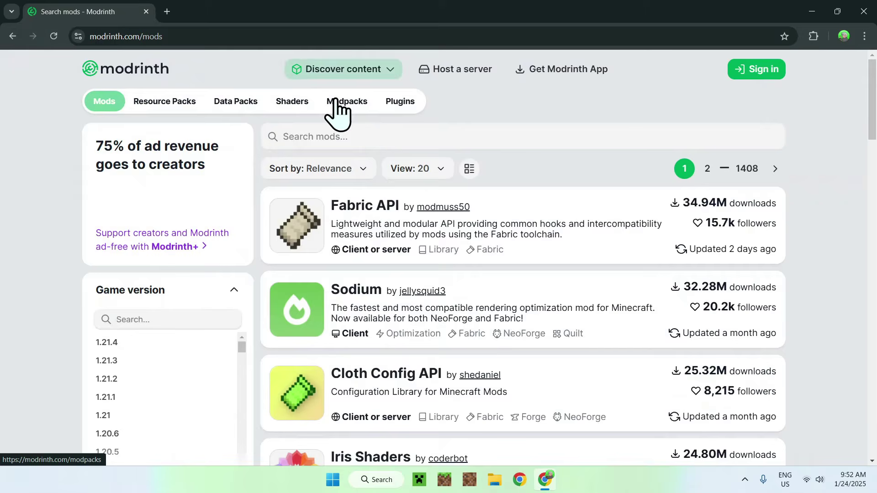
{"action": "left_click", "coordinate": [416, 136]}
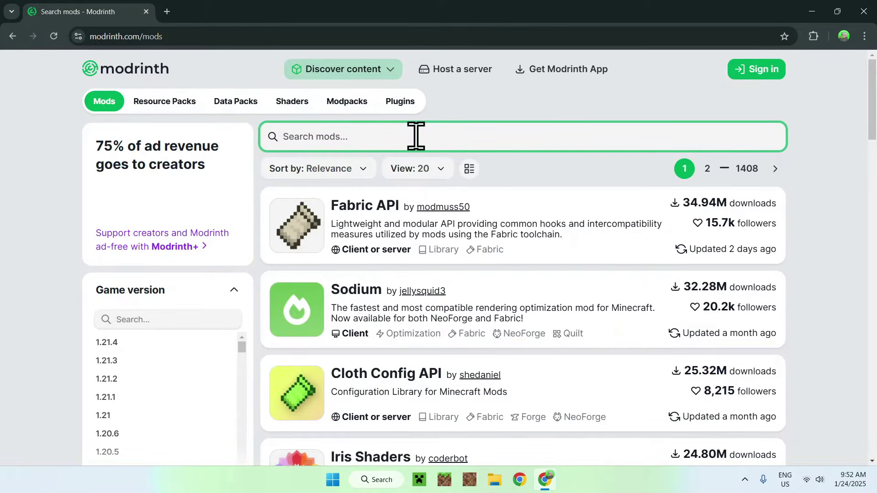
{"action": "type", "text": "Create"}
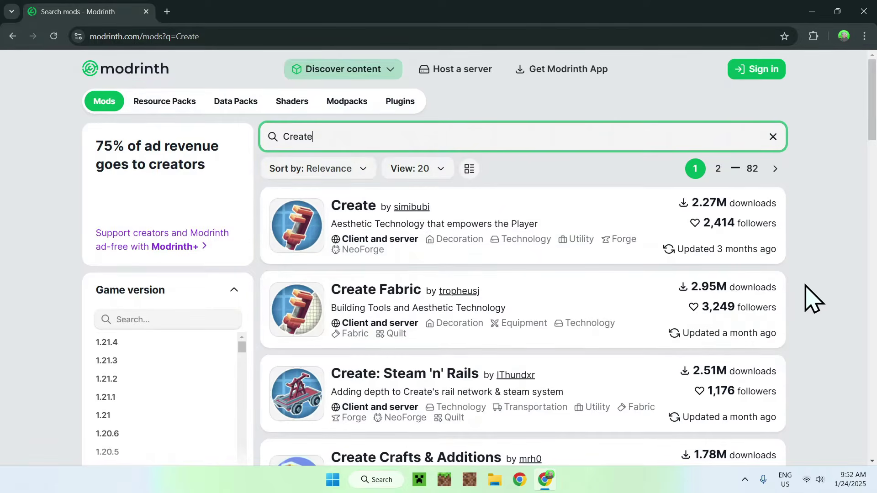
{"action": "left_click", "coordinate": [378, 290]}
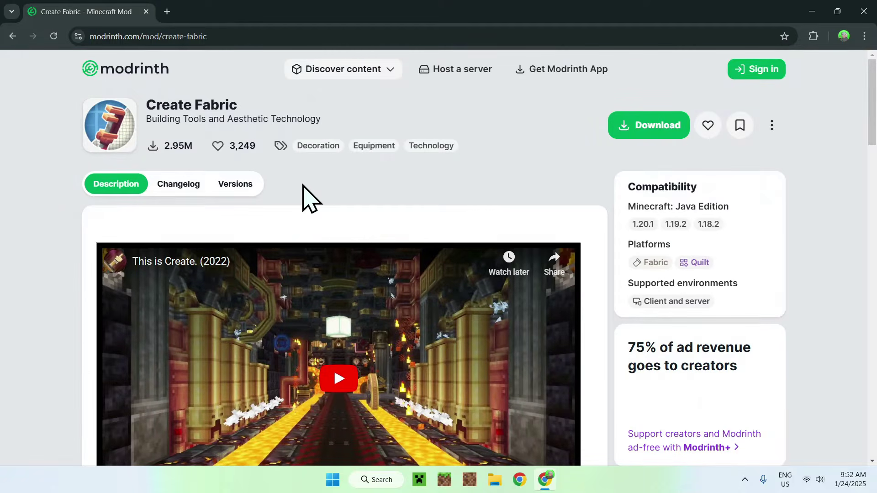
Filter the Create Fabric versions to game version 1.20.1 and download 0.5.1-j-build.1631+mc1.20.1.
{"action": "left_click", "coordinate": [234, 183]}
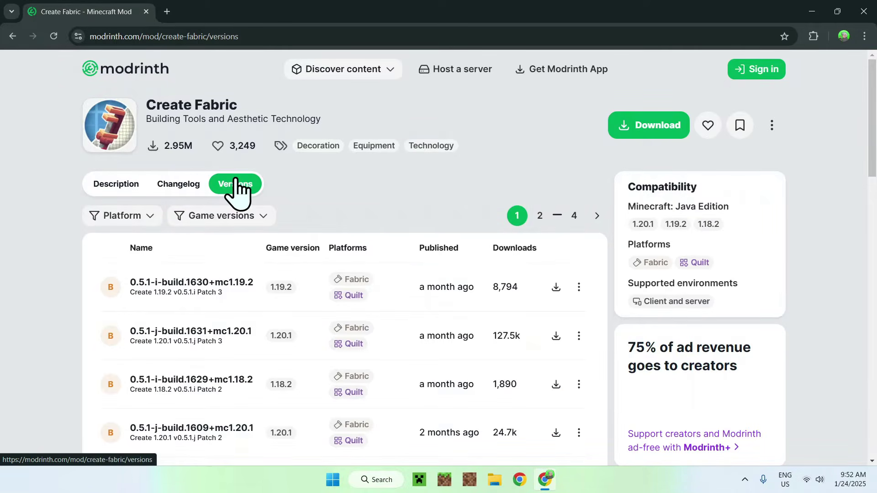
{"action": "left_click", "coordinate": [228, 218]}
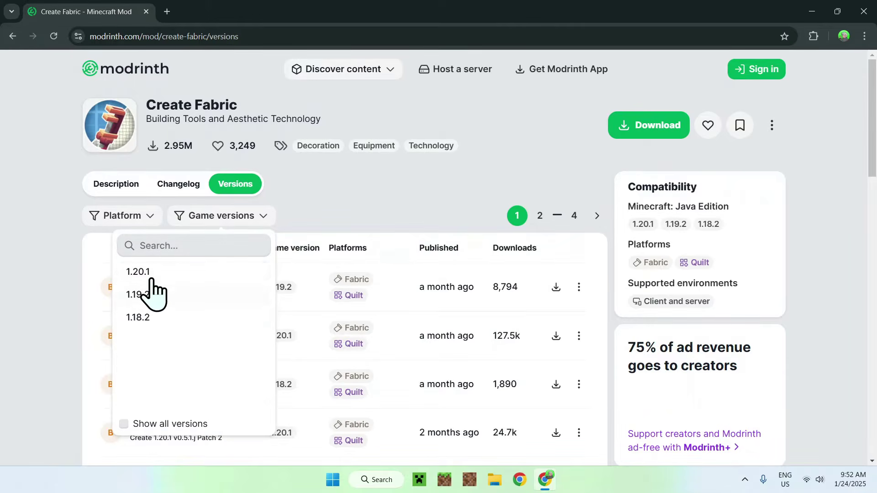
{"action": "left_click", "coordinate": [192, 274]}
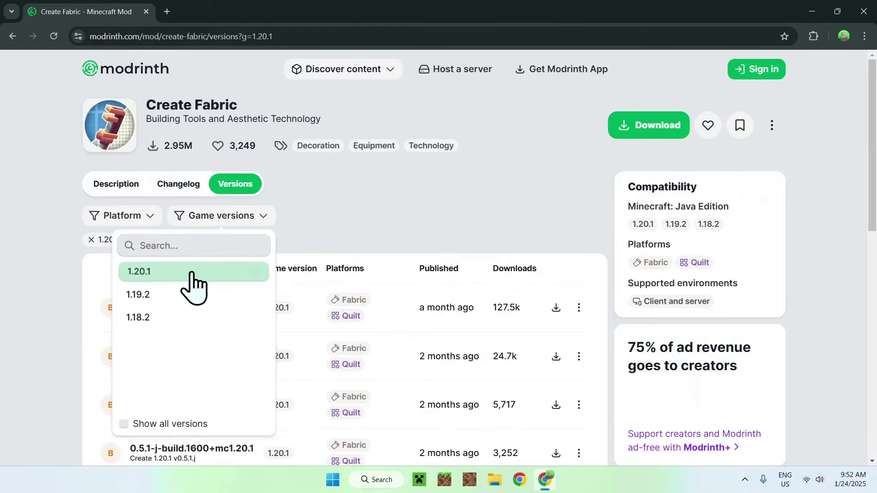
{"action": "left_click", "coordinate": [359, 213]}
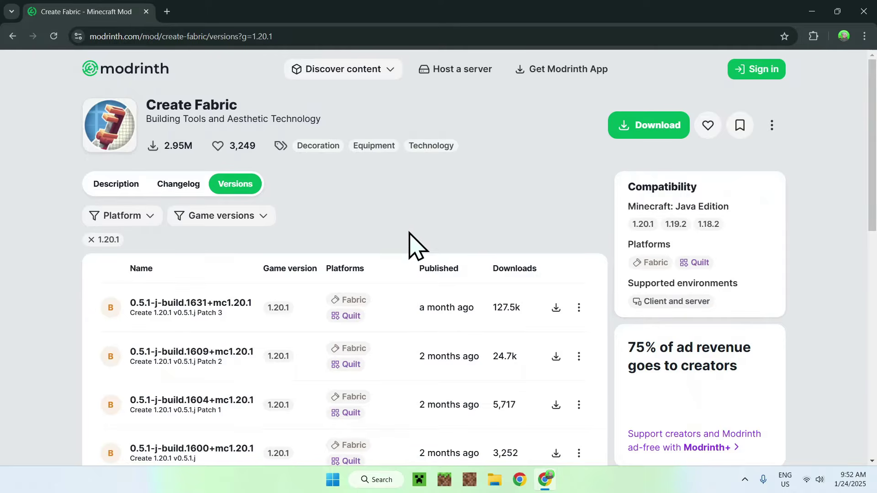
{"action": "left_click", "coordinate": [555, 306]}
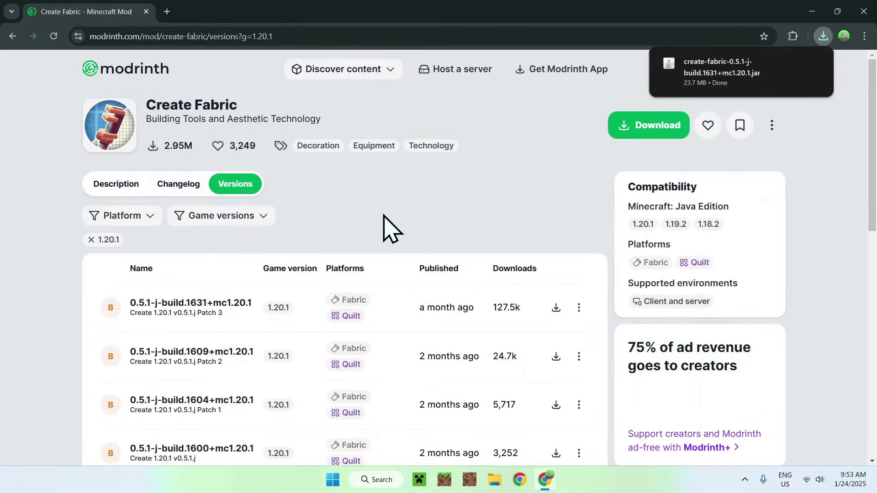
View the details of Create 1.20.1 v0.5.1.j Patch 3 and open its required Fabric API dependency.
{"action": "left_click", "coordinate": [173, 304]}
{"action": "scroll", "coordinate": [71, 323], "scroll_direction": "down", "scroll_amount": 3}
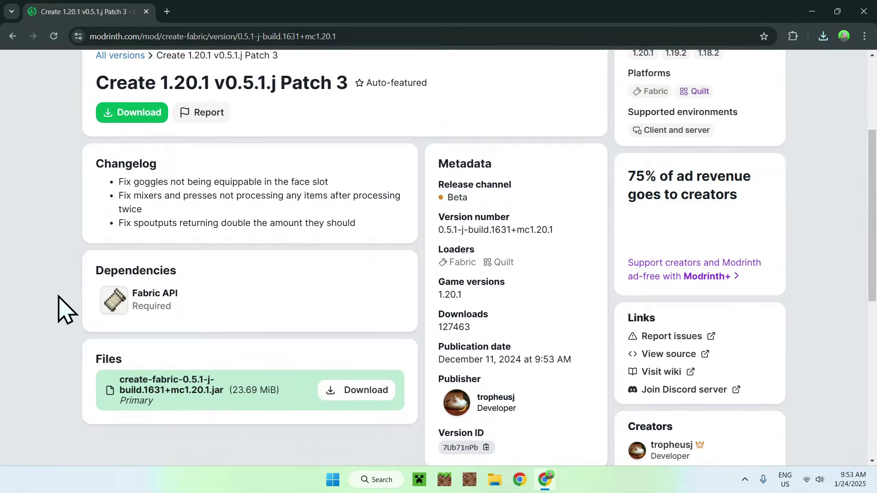
{"action": "left_click", "coordinate": [222, 296]}
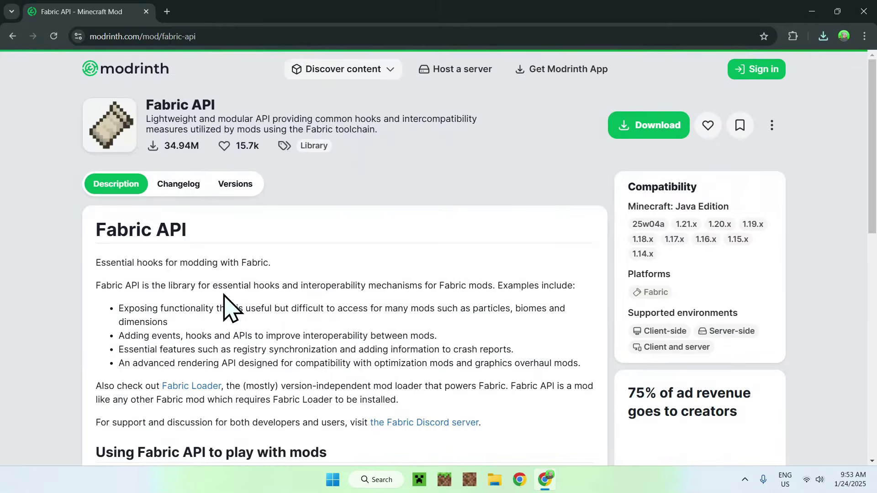
Filter the Fabric API versions to game version 1.20.1 and download 0.92.3+1.20.1.
{"action": "left_click", "coordinate": [235, 185]}
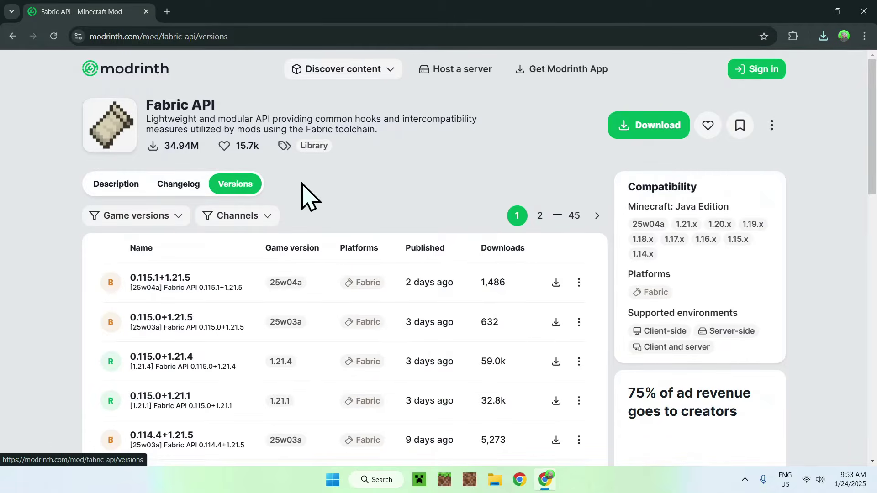
{"action": "left_click", "coordinate": [158, 216]}
{"action": "scroll", "coordinate": [127, 307], "scroll_direction": "down", "scroll_amount": 2}
{"action": "scroll", "coordinate": [127, 320], "scroll_direction": "down", "scroll_amount": 1}
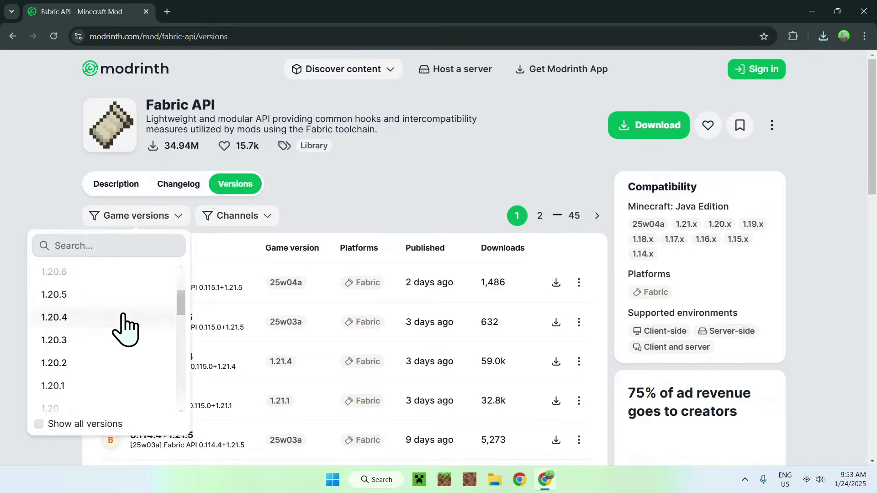
{"action": "left_click", "coordinate": [112, 387]}
{"action": "left_click", "coordinate": [340, 217]}
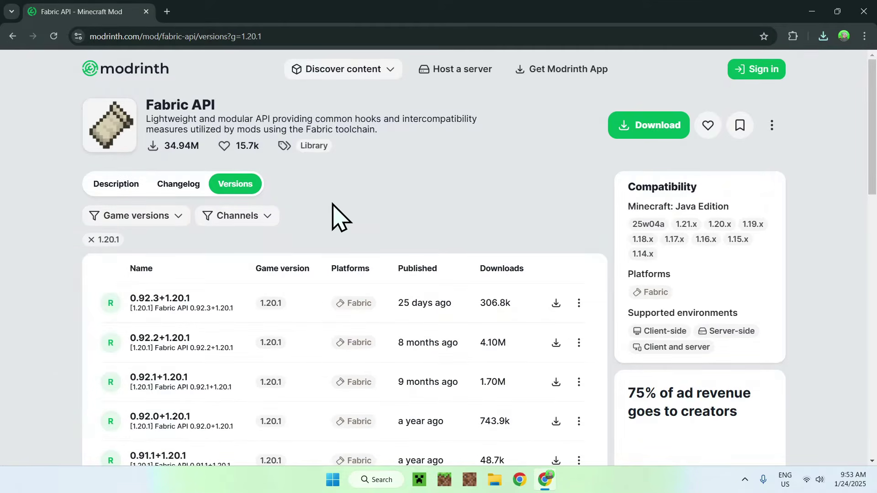
{"action": "left_click", "coordinate": [555, 303]}
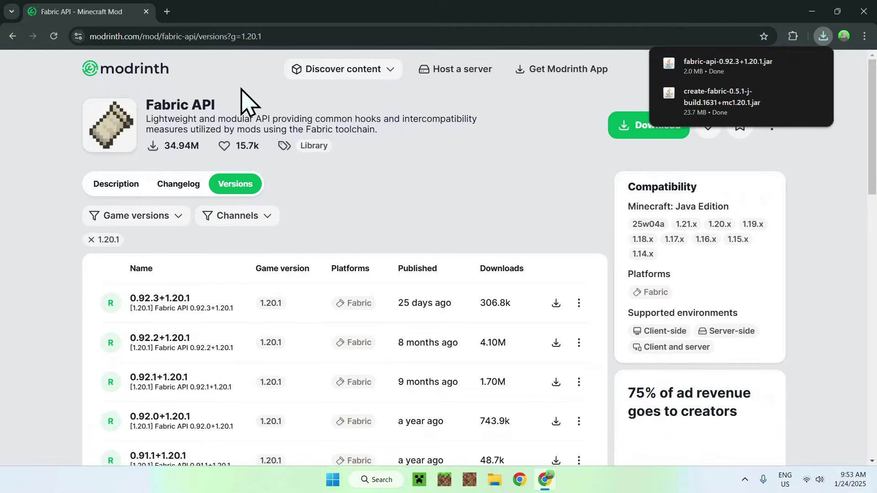
Search Google for "Fabric Minecraft" in a new browser tab and open the fabricmc.net home page.
{"action": "left_click", "coordinate": [167, 11]}
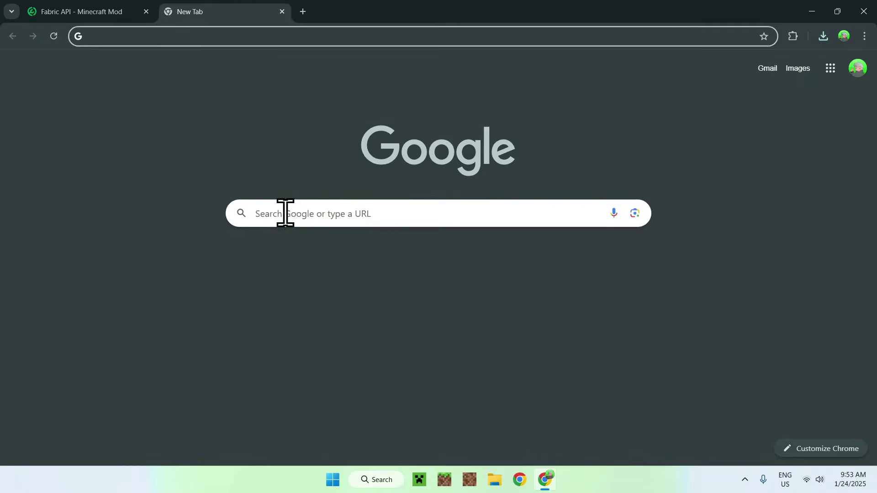
{"action": "left_click", "coordinate": [284, 212]}
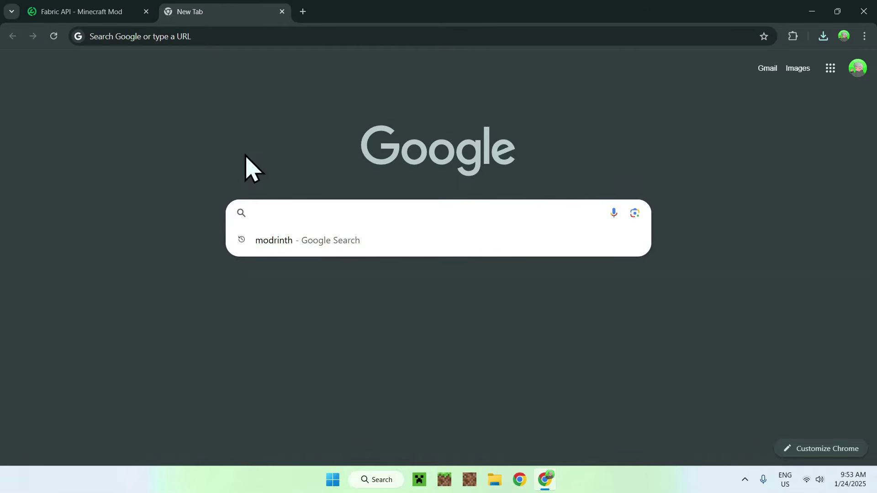
{"action": "type", "text": "Fabric "}
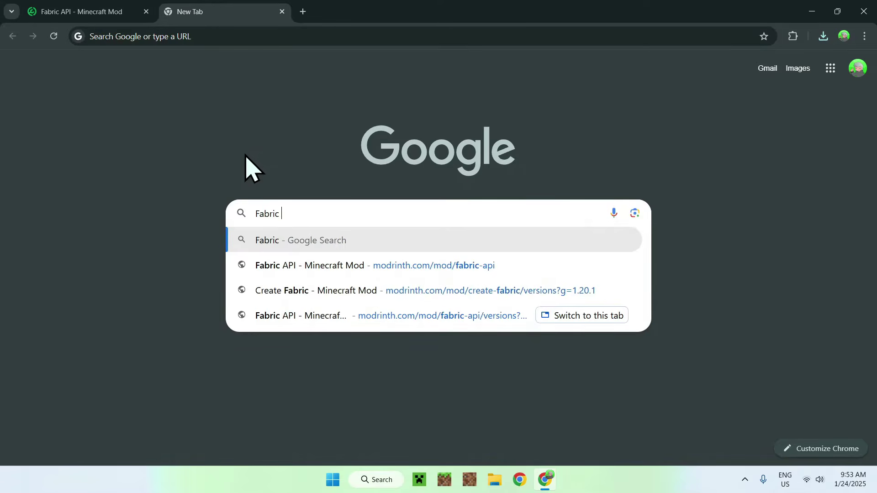
{"action": "type", "text": "Minecraft"}
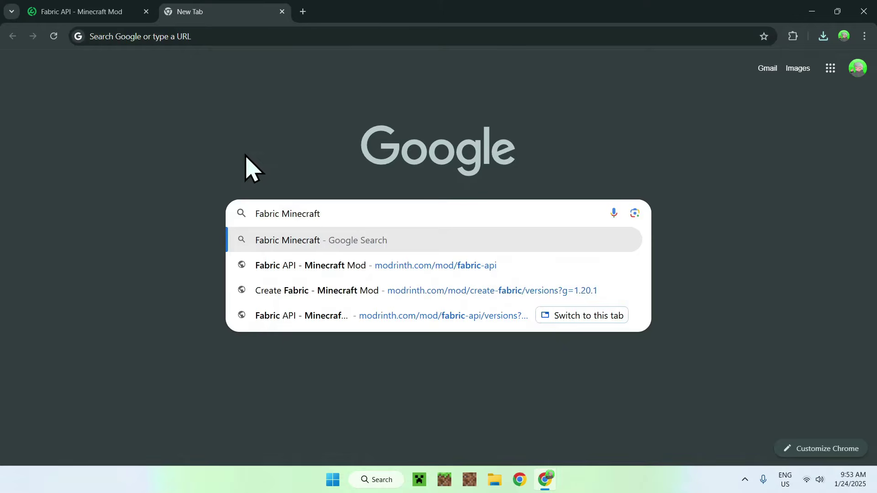
{"action": "key", "text": "Return"}
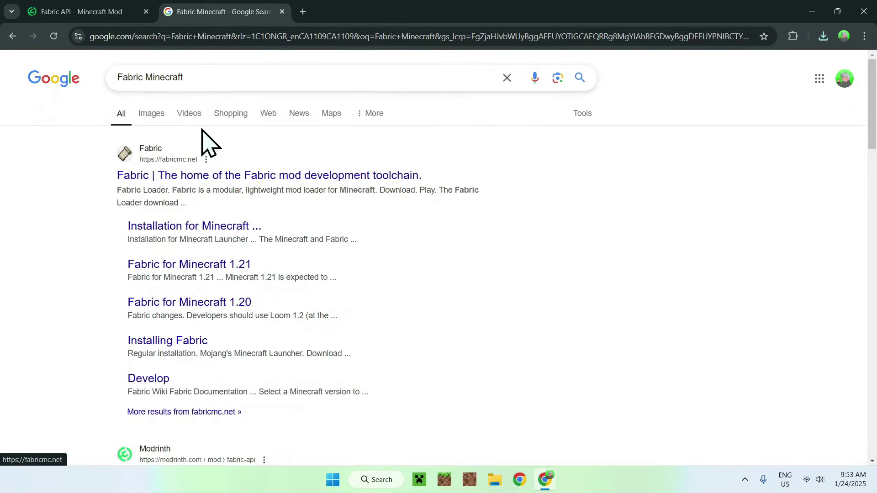
{"action": "left_click", "coordinate": [156, 176]}
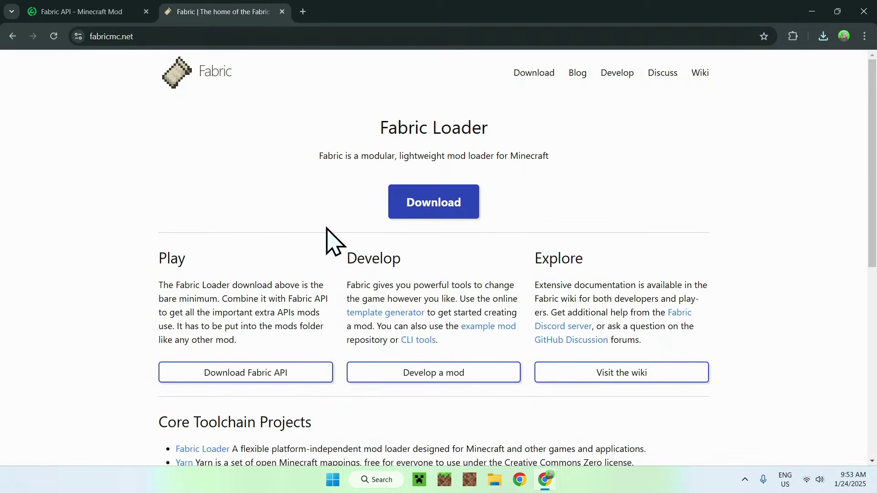
Download the Fabric Loader installer for Windows and close the browser.
{"action": "left_click", "coordinate": [425, 209]}
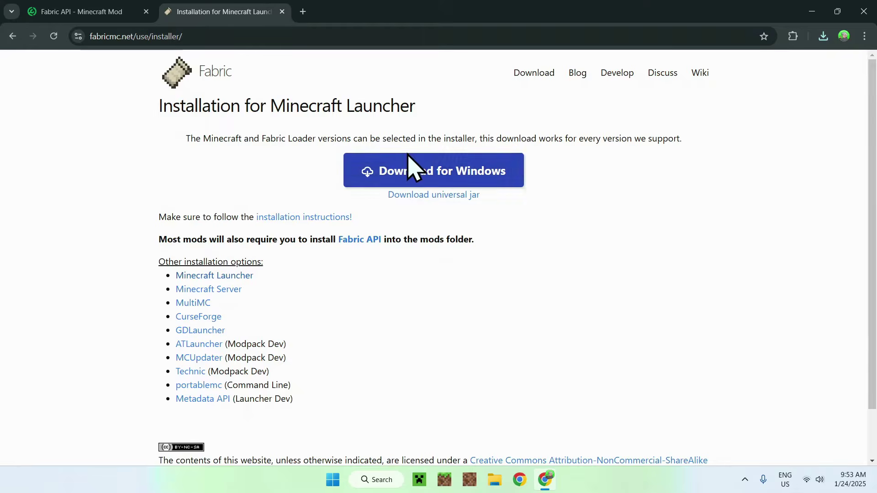
{"action": "left_click", "coordinate": [436, 179]}
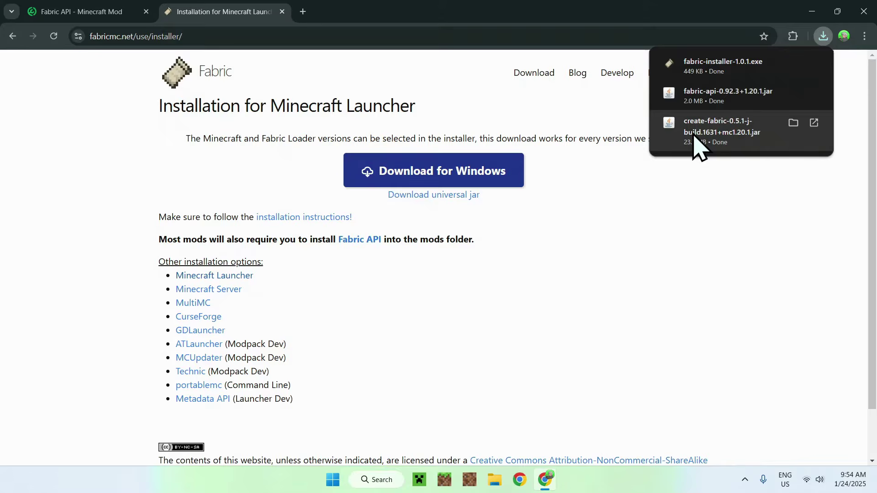
{"action": "left_click", "coordinate": [863, 11]}
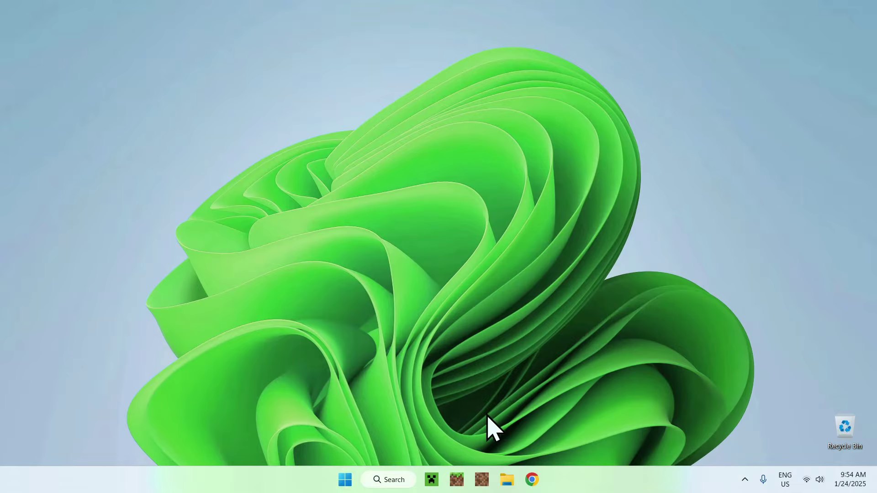
Switch to File Explorer and run fabric-installer-1.0.1.exe from the Downloads folder.
{"action": "left_click", "coordinate": [506, 475]}
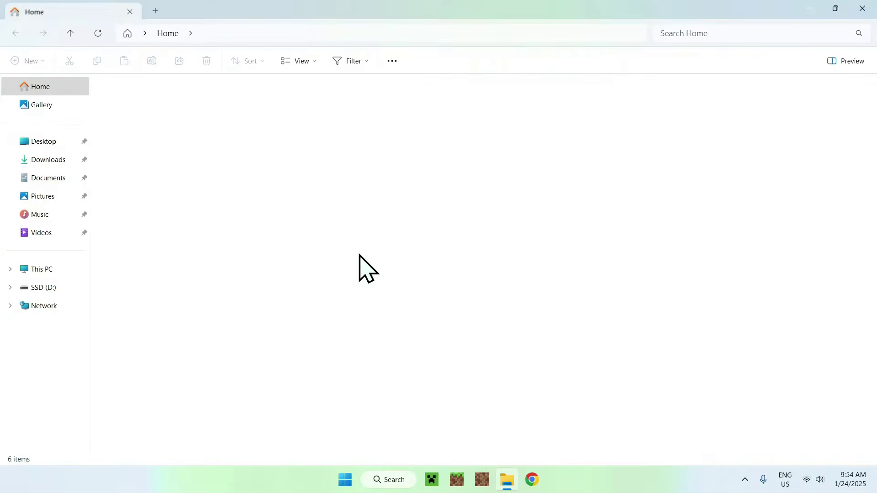
{"action": "left_click", "coordinate": [48, 160]}
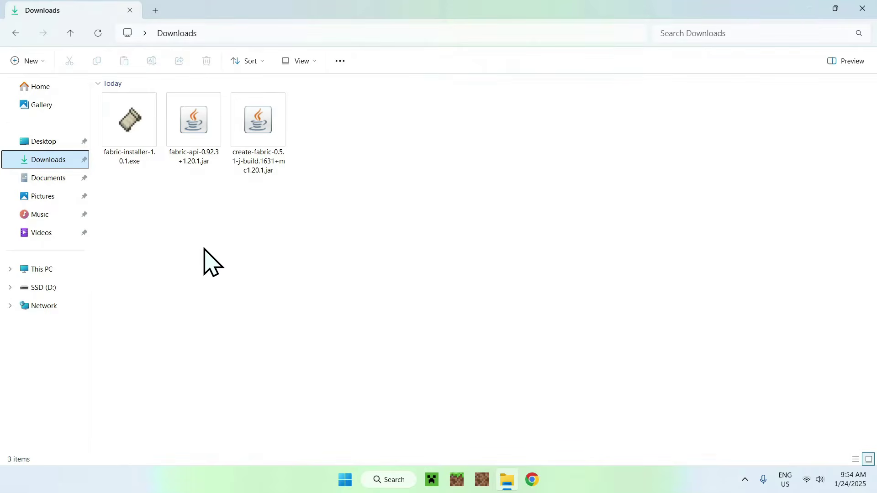
{"action": "double_click", "coordinate": [114, 158]}
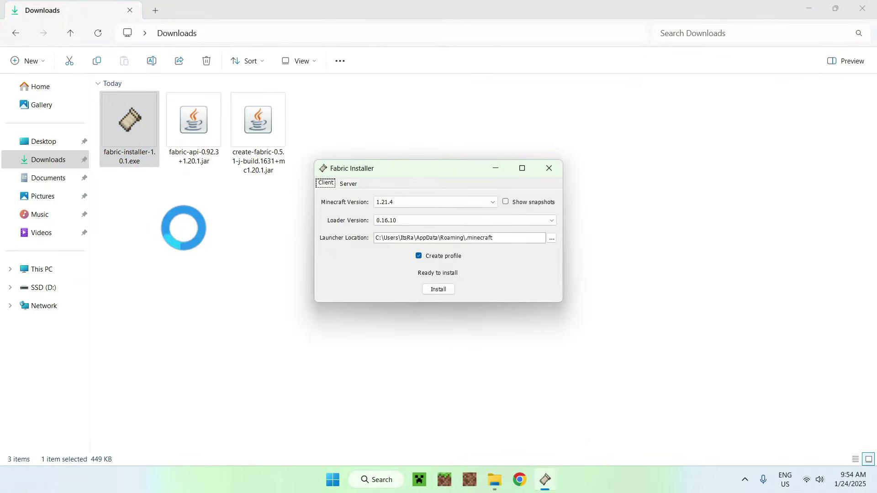
Install the Fabric Loader client for Minecraft version 1.20.1 and close the installer.
{"action": "left_click", "coordinate": [379, 201]}
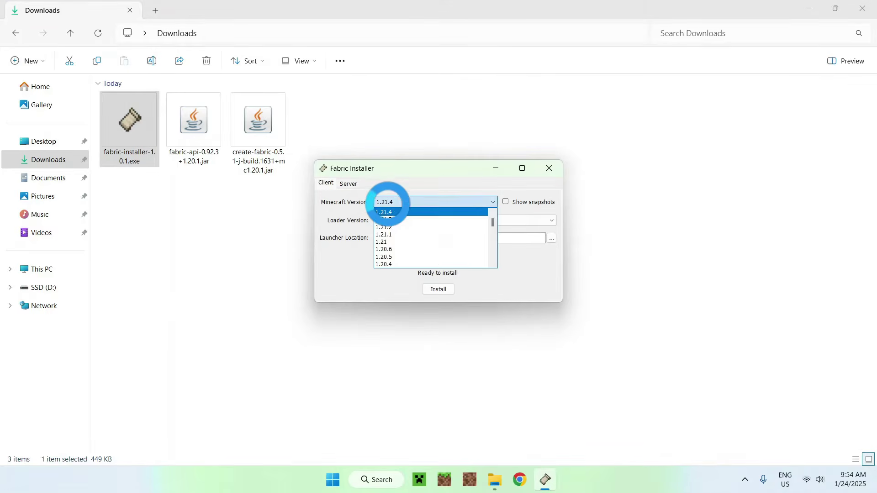
{"action": "scroll", "coordinate": [385, 255], "scroll_direction": "down", "scroll_amount": 1}
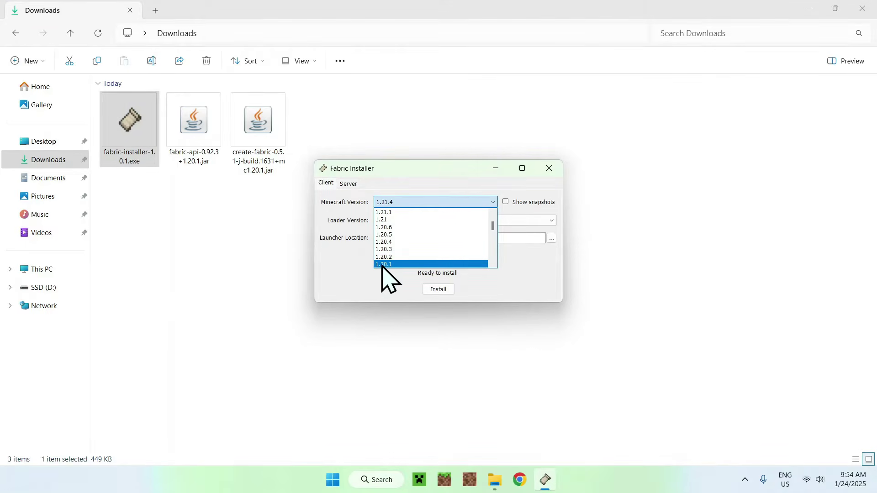
{"action": "left_click", "coordinate": [396, 263]}
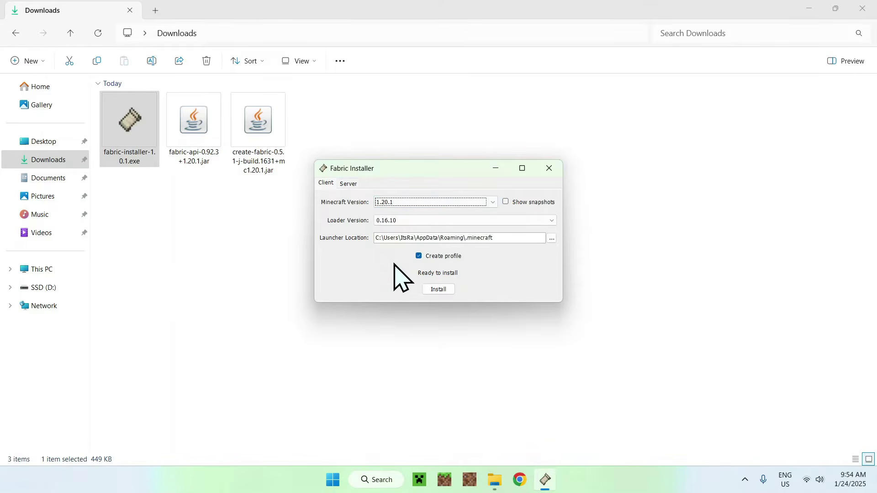
{"action": "left_click", "coordinate": [438, 290]}
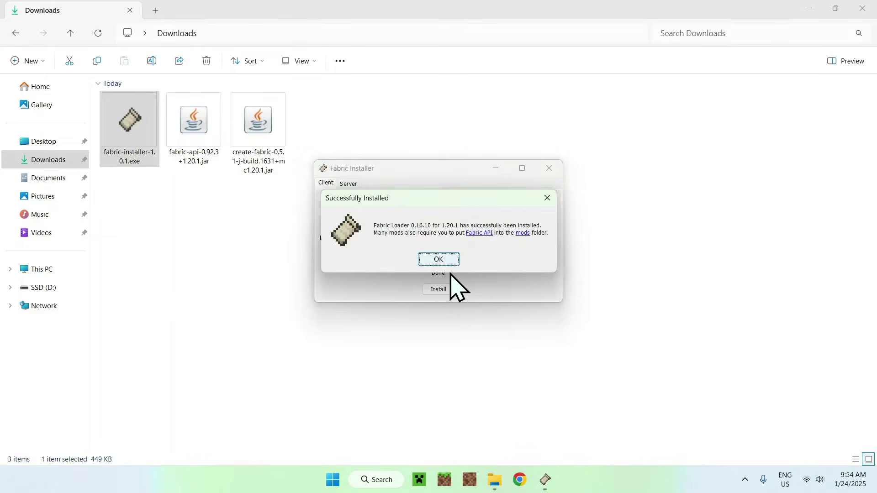
{"action": "left_click", "coordinate": [437, 259]}
{"action": "left_click", "coordinate": [549, 169]}
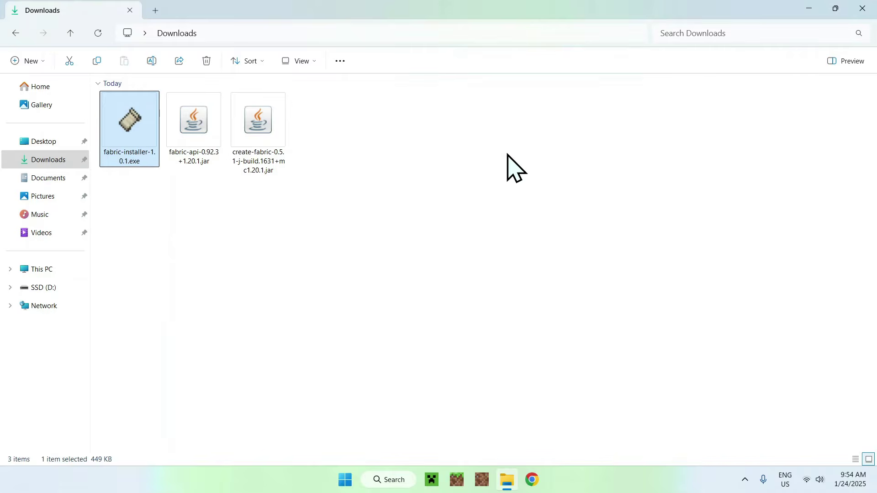
Switch to the Minecraft Launcher and open the mods folder inside the fabric-loader-1.20.1 installation's game directory.
{"action": "left_click", "coordinate": [432, 480]}
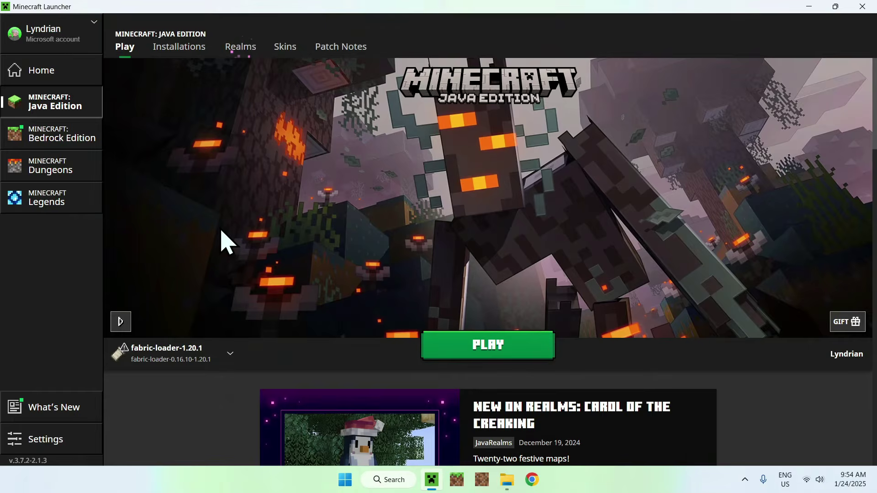
{"action": "left_click", "coordinate": [178, 55]}
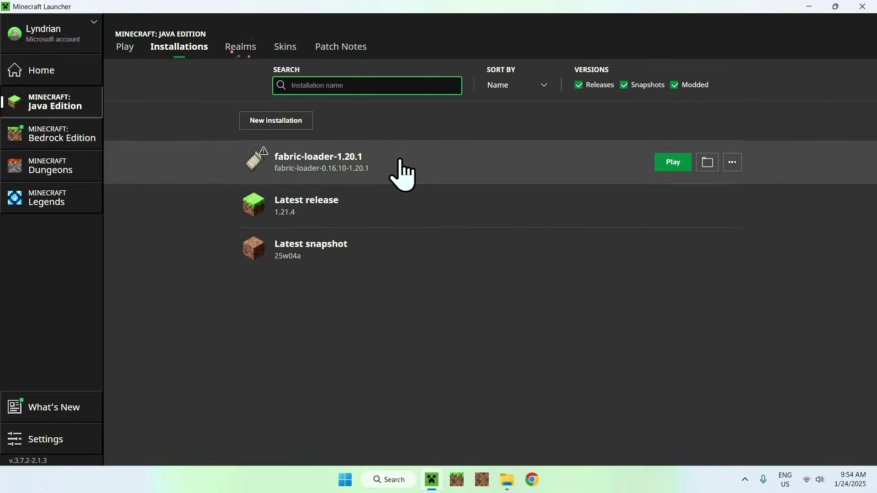
{"action": "left_click", "coordinate": [709, 162]}
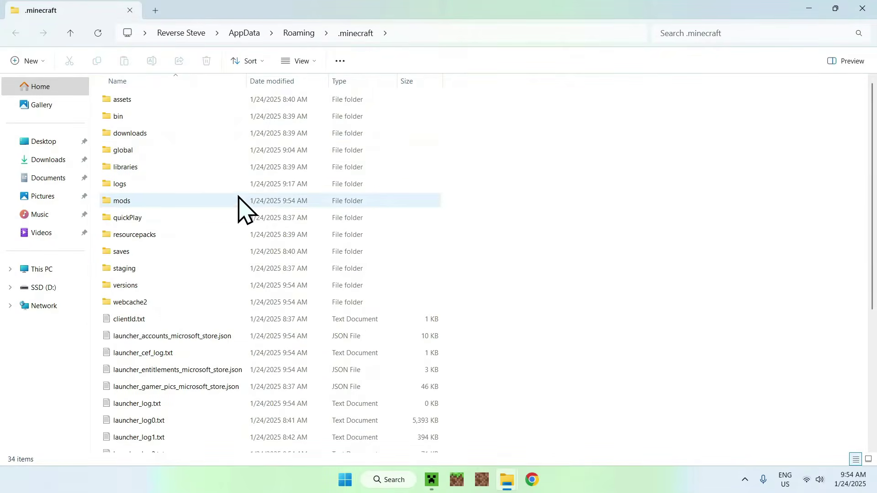
{"action": "left_click", "coordinate": [238, 199]}
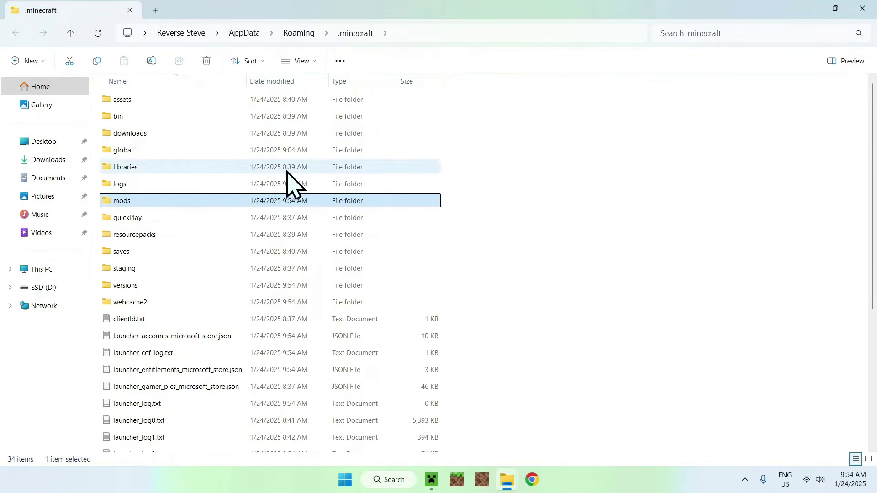
{"action": "double_click", "coordinate": [211, 202]}
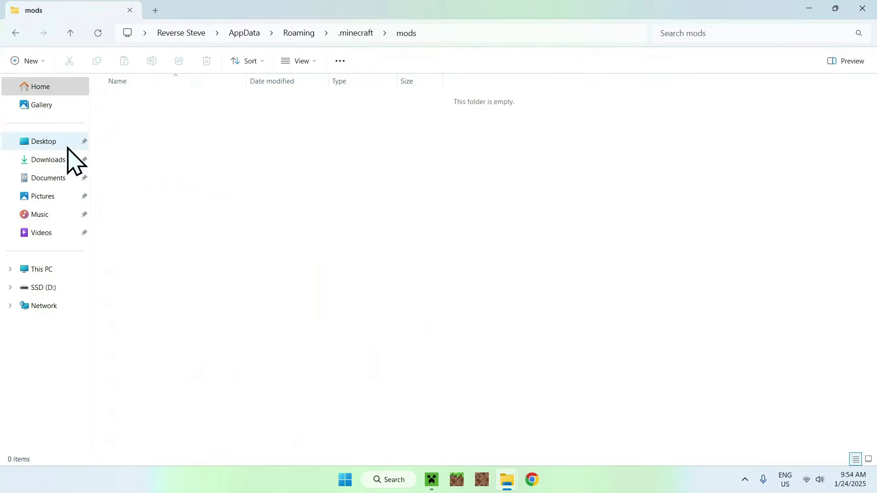
Copy the fabric-api-0.92.3+1.20.1 and create-fabric-0.5.1-j-build.1631+mc1.20.1 jar files from Downloads into the mods folder.
{"action": "left_click", "coordinate": [51, 165]}
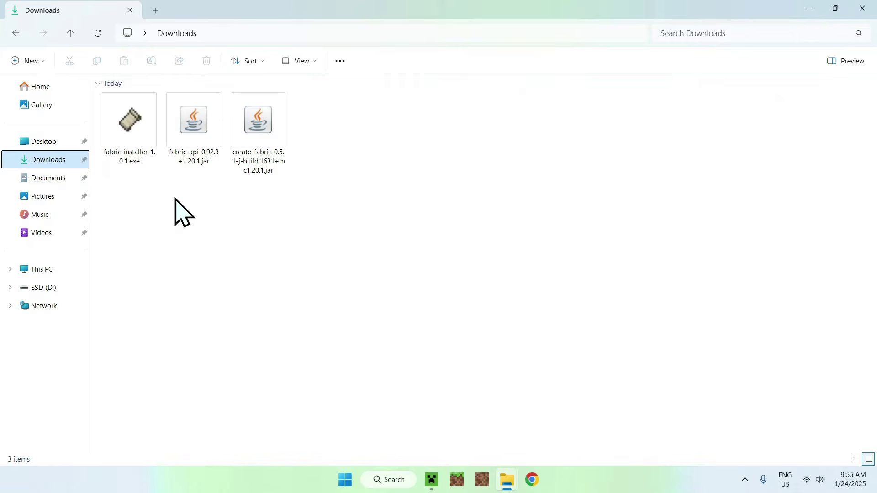
{"action": "left_click_drag", "start_coordinate": [175, 199], "coordinate": [260, 141]}
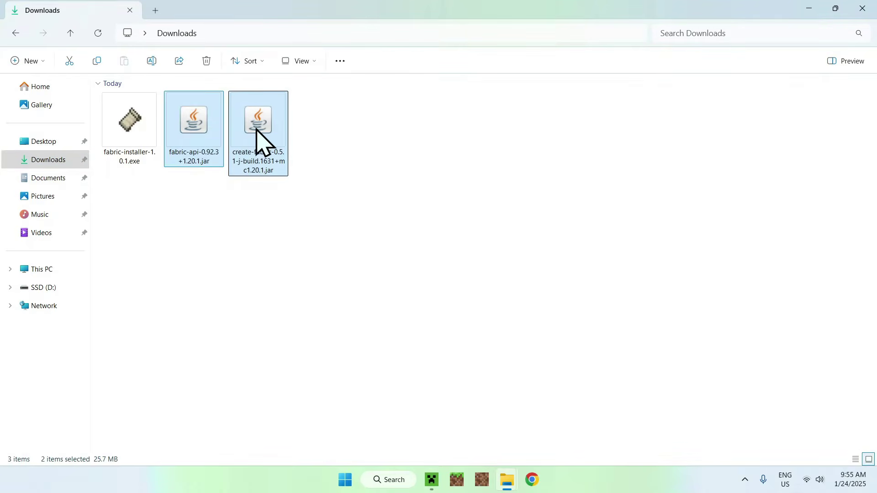
{"action": "left_click", "coordinate": [97, 61]}
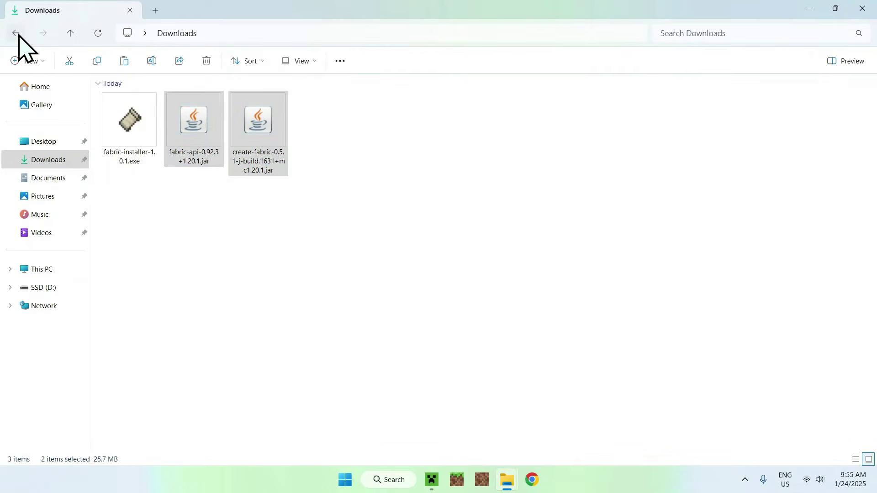
{"action": "left_click", "coordinate": [17, 34]}
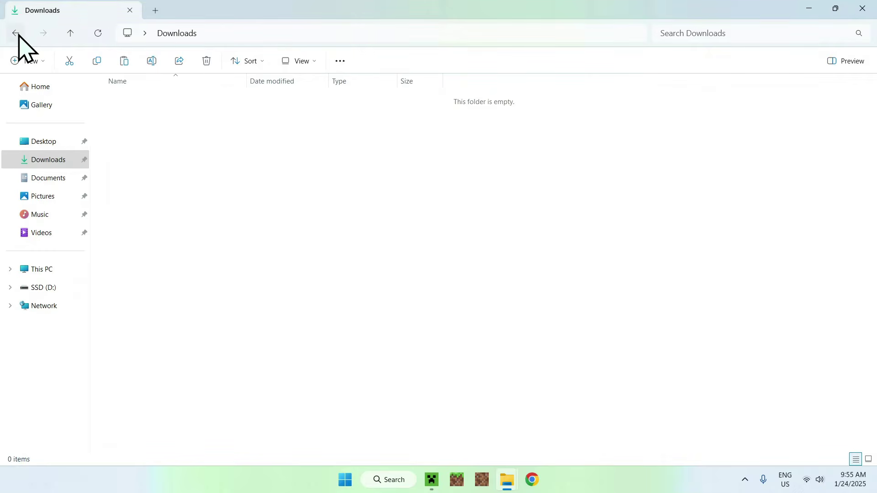
{"action": "left_click", "coordinate": [125, 64]}
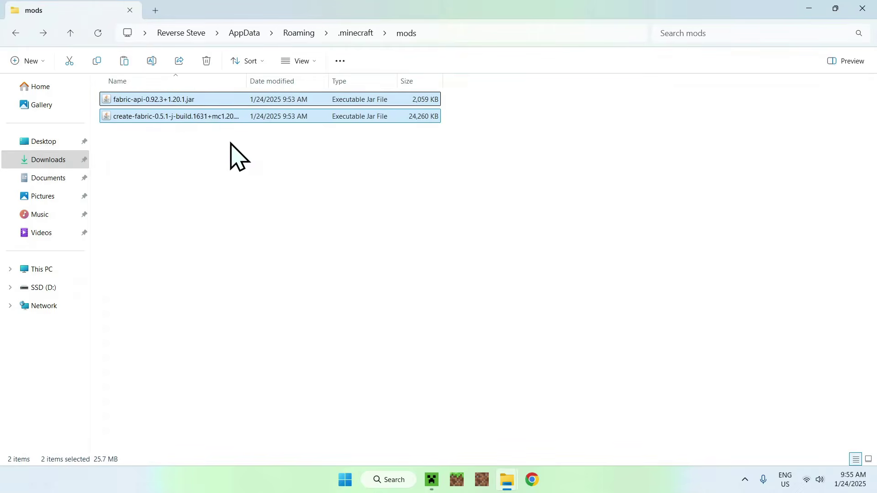
Launch the fabric-loader-1.20.1 installation from the Minecraft Launcher, accepting the modified-installation risks and disabling further warnings.
{"action": "left_click", "coordinate": [432, 480]}
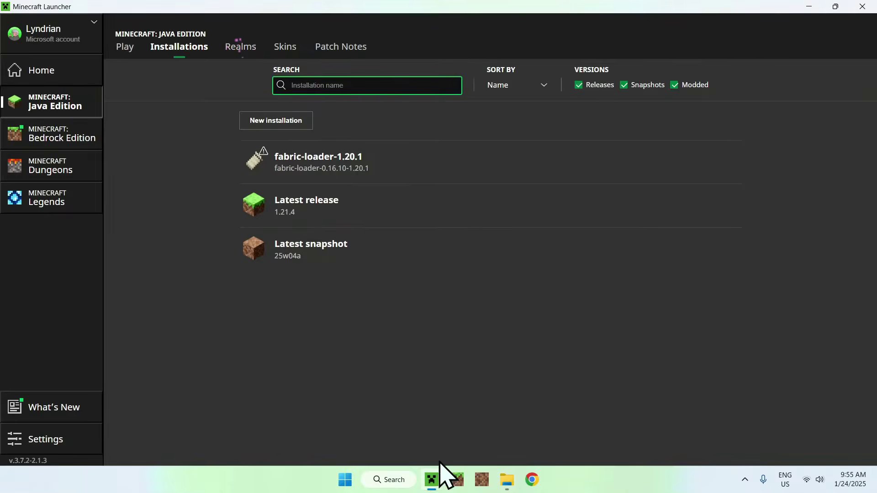
{"action": "left_click", "coordinate": [124, 48]}
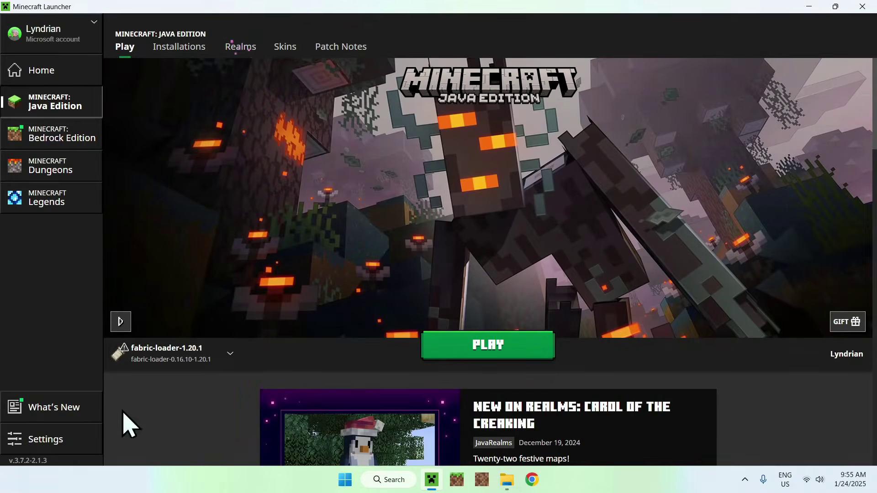
{"action": "left_click", "coordinate": [479, 351]}
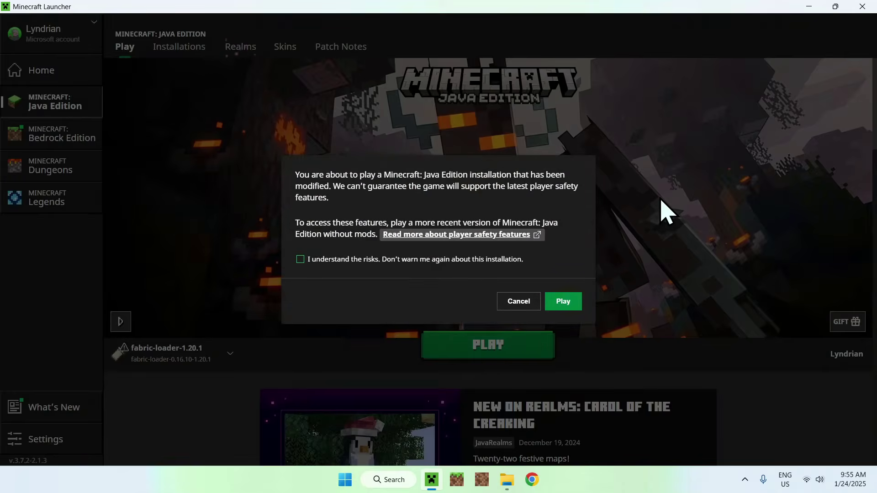
{"action": "left_click", "coordinate": [512, 260]}
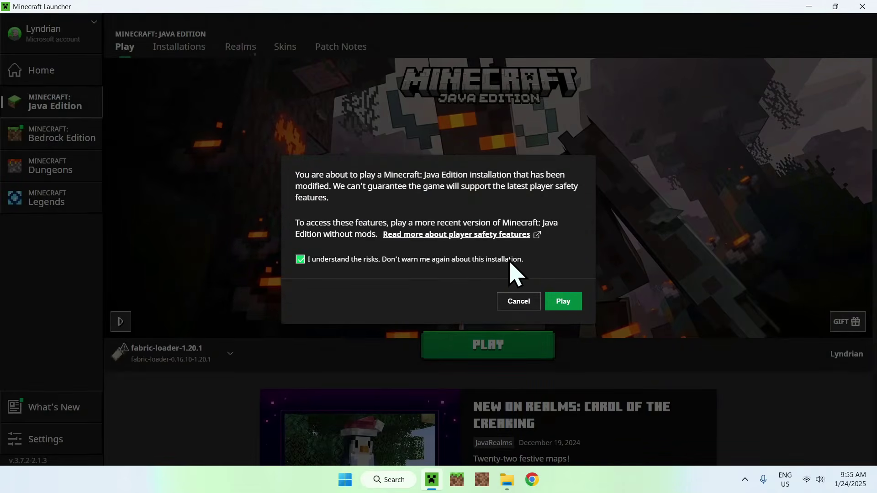
{"action": "left_click", "coordinate": [564, 302]}
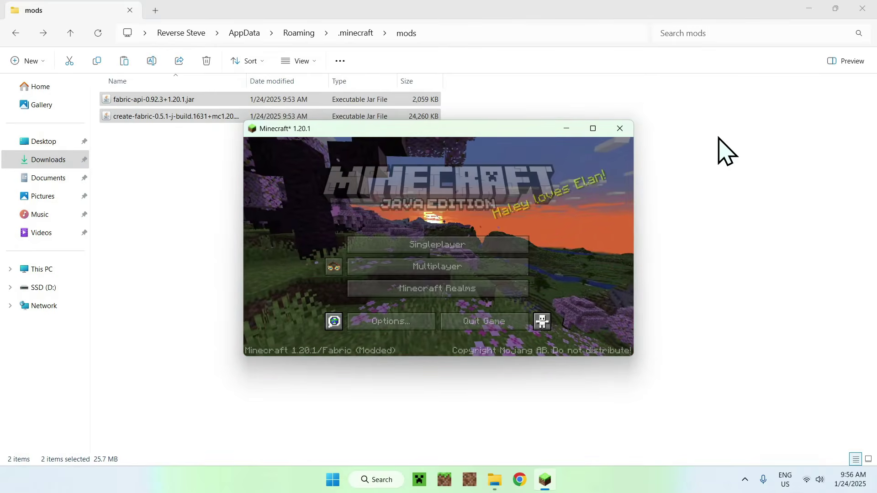
Maximize the game window, view the Create mod's own menu screen, and return to the title screen.
{"action": "left_click", "coordinate": [593, 128]}
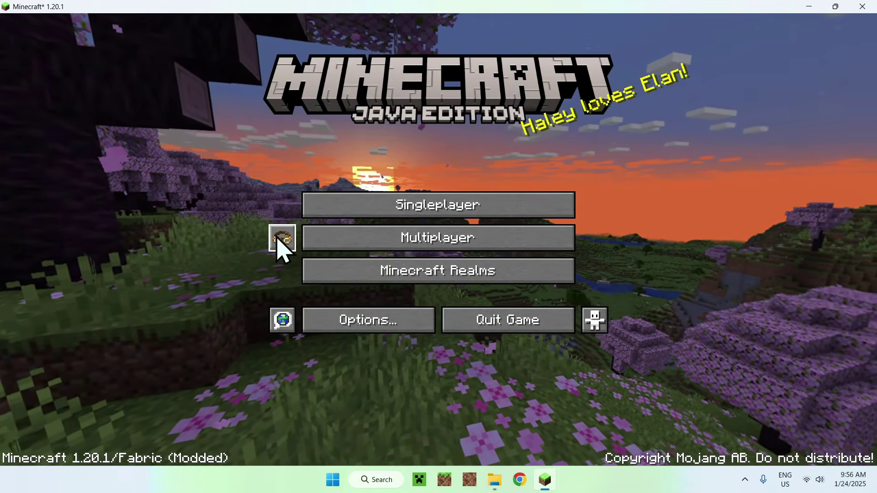
{"action": "left_click", "coordinate": [276, 239]}
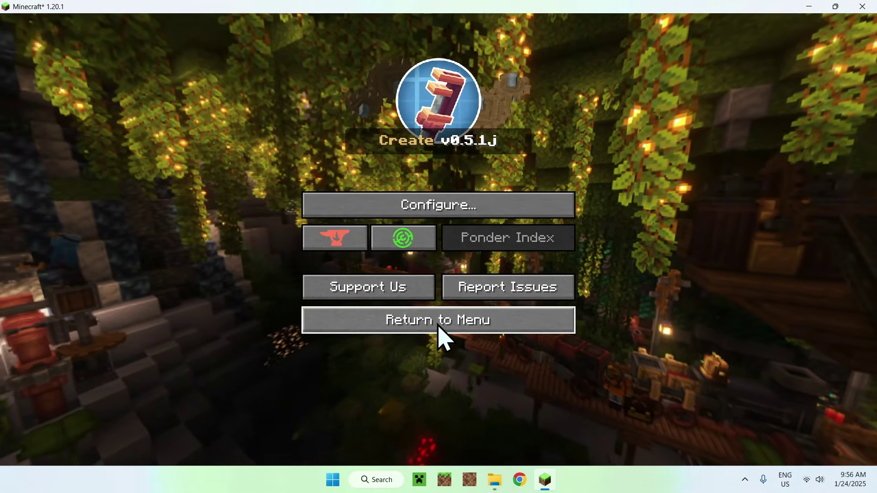
{"action": "left_click", "coordinate": [437, 325]}
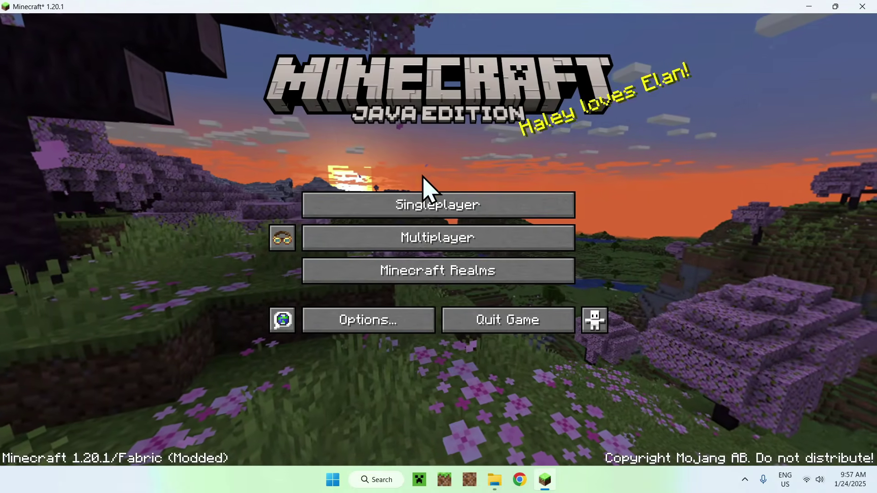
Create a new singleplayer world named New World in Creative mode with Normal difficulty and cheats on.
{"action": "left_click", "coordinate": [425, 204]}
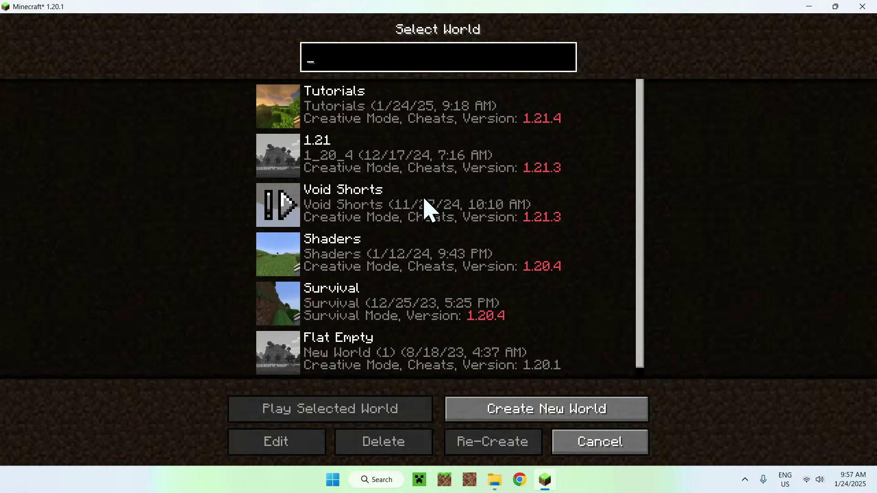
{"action": "left_click", "coordinate": [554, 401]}
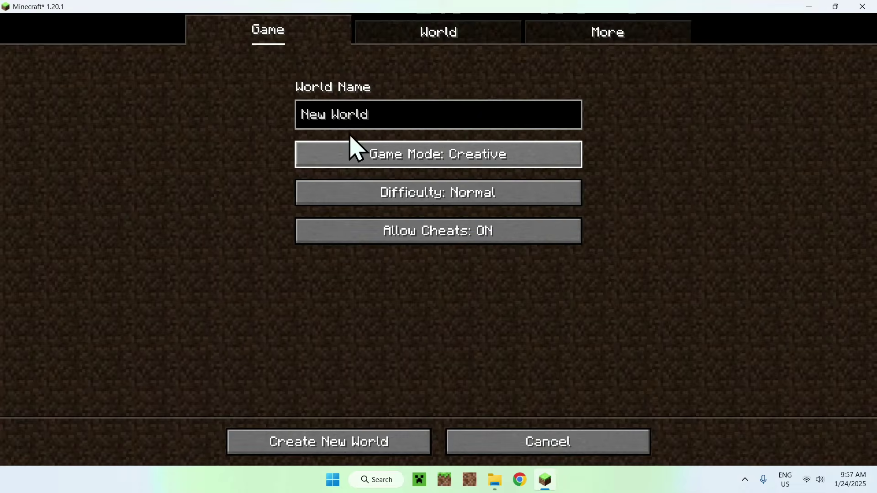
{"action": "left_click", "coordinate": [324, 450]}
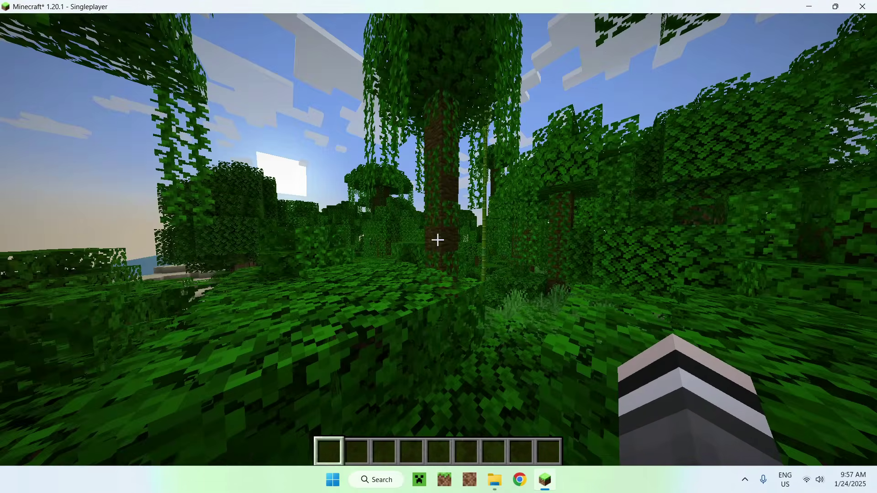
Move the player out of the jungle onto the open sandy beach.
{"action": "key", "text": "w"}
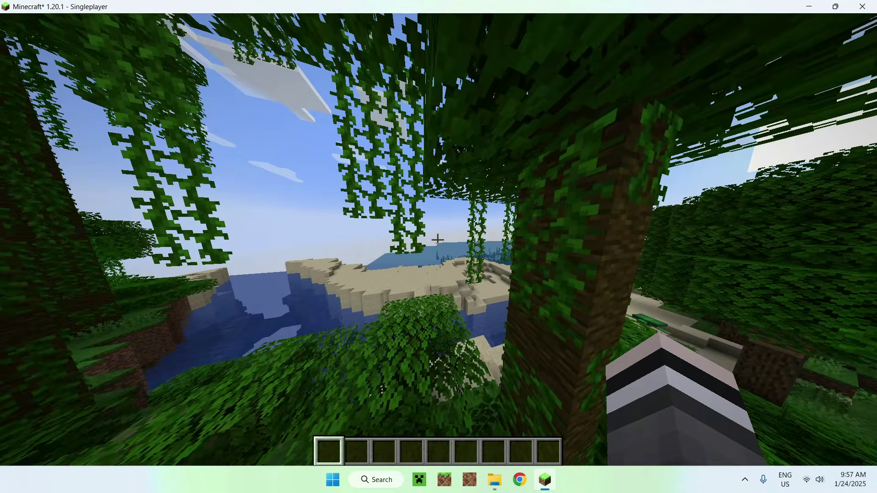
{"action": "key", "text": "w"}
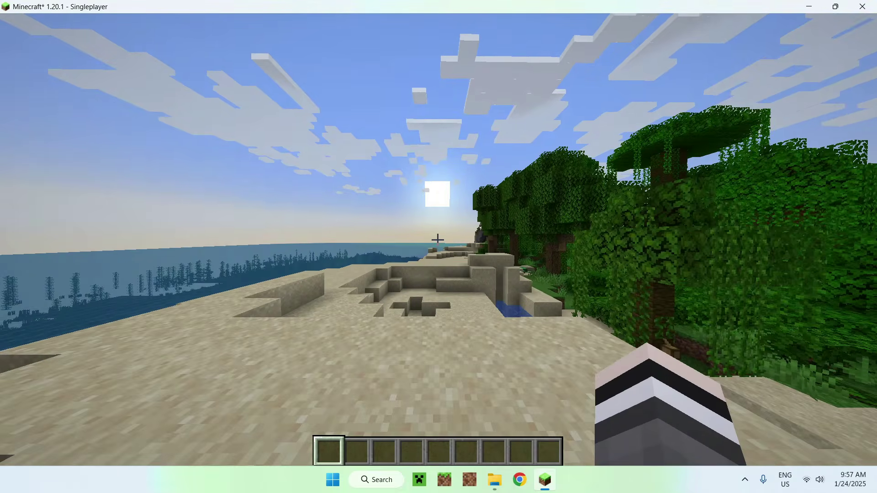
{"action": "key", "text": "w"}
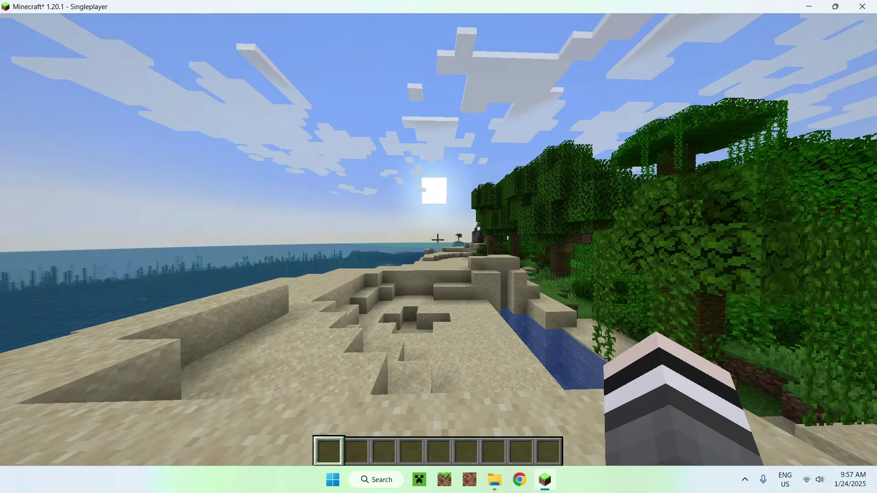
Put a Gearbox from the Create item category into hotbar slot 5, place it on the sand, and switch to slot 6.
{"action": "key", "text": "e"}
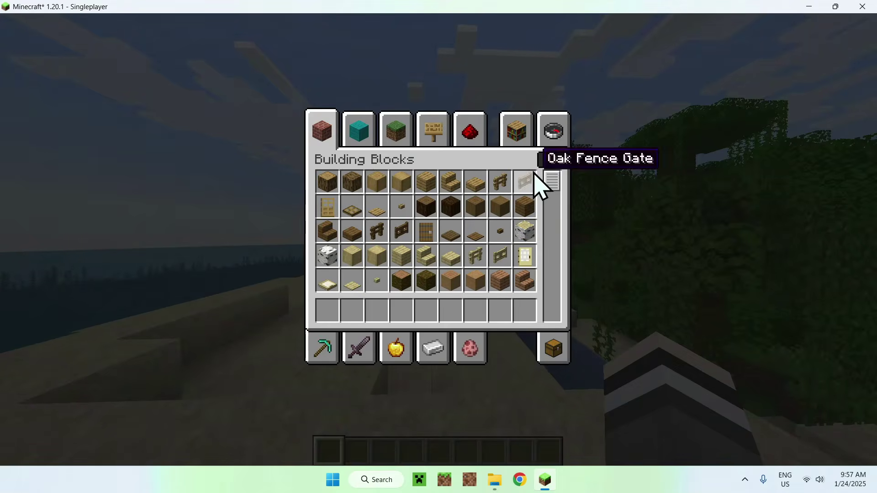
{"action": "left_click", "coordinate": [560, 160]}
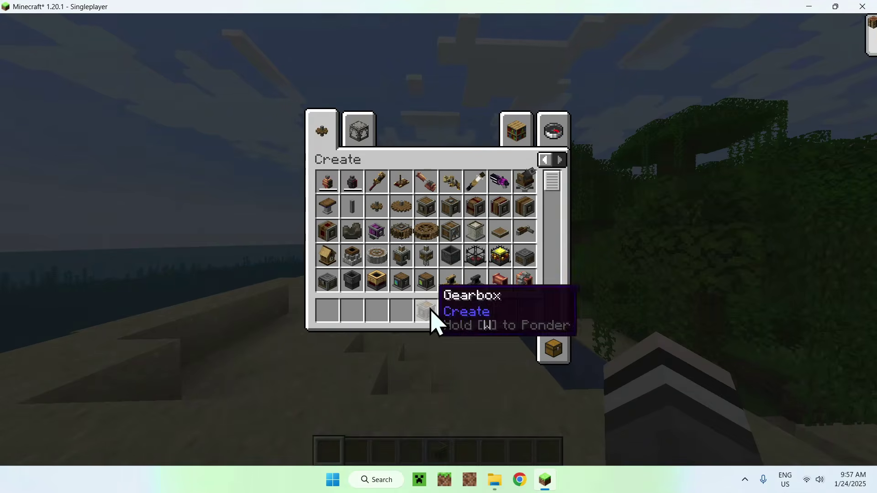
{"action": "key", "text": "5"}
{"action": "key", "text": "e"}
{"action": "key", "text": "5"}
{"action": "right_click", "coordinate": [437, 239]}
{"action": "key", "text": "6"}
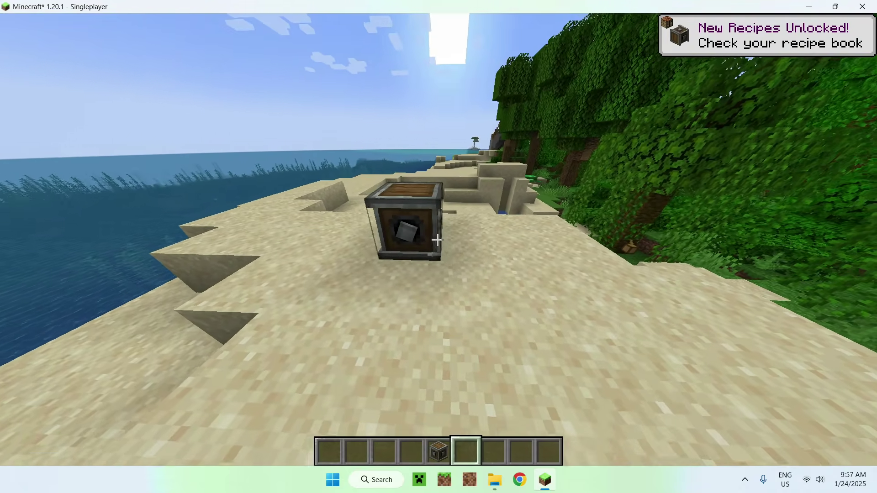